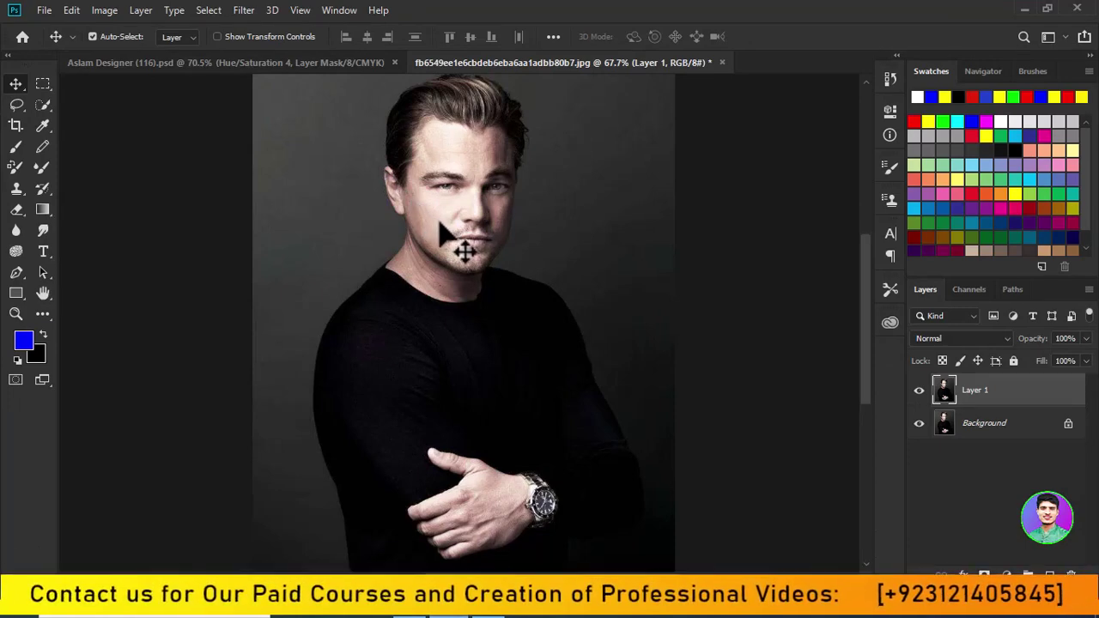
- Open the Liquify filter on the portrait's Layer 1 from the Filter menu
scroll(440, 225, up, 1)
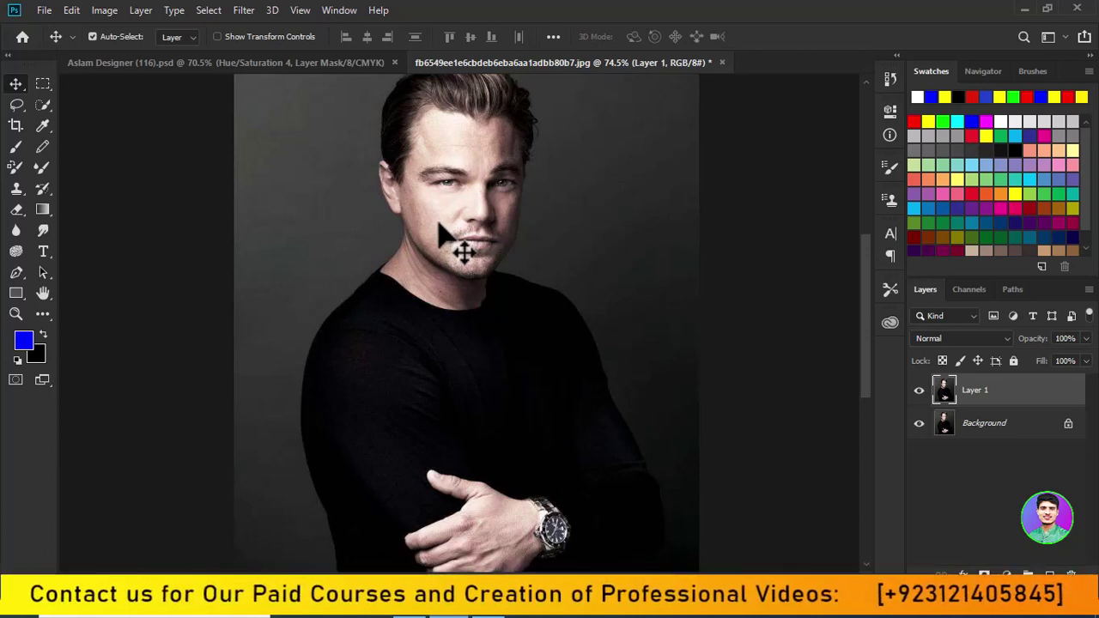
click(240, 12)
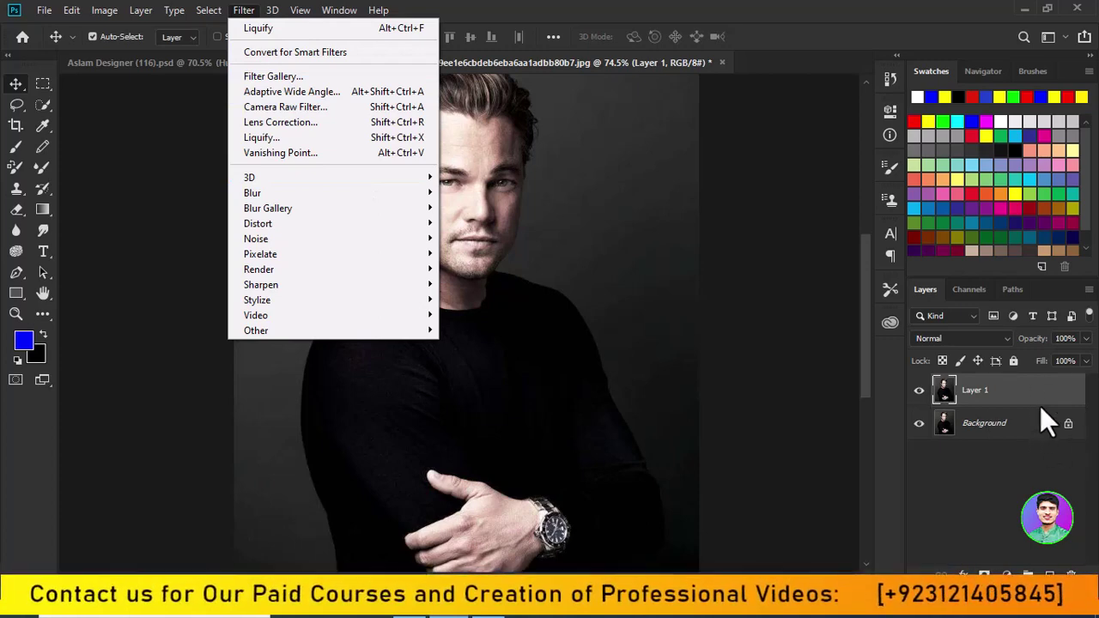
click(399, 137)
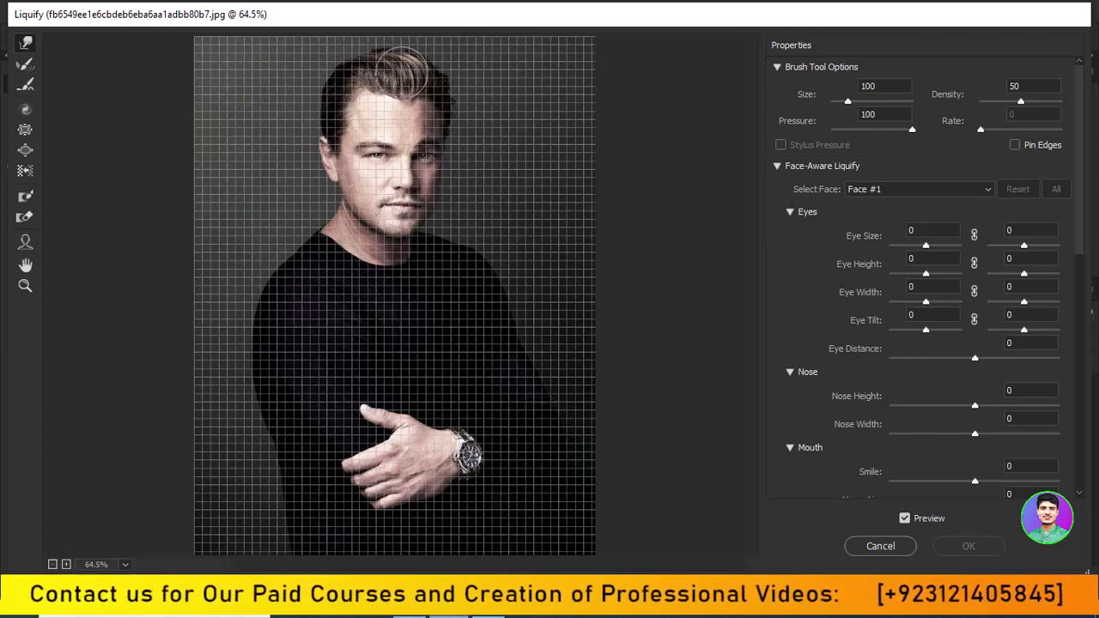
- Lift the hair with three upward warp strokes over the right side, crown and upper left
drag(391, 62, 420, 68)
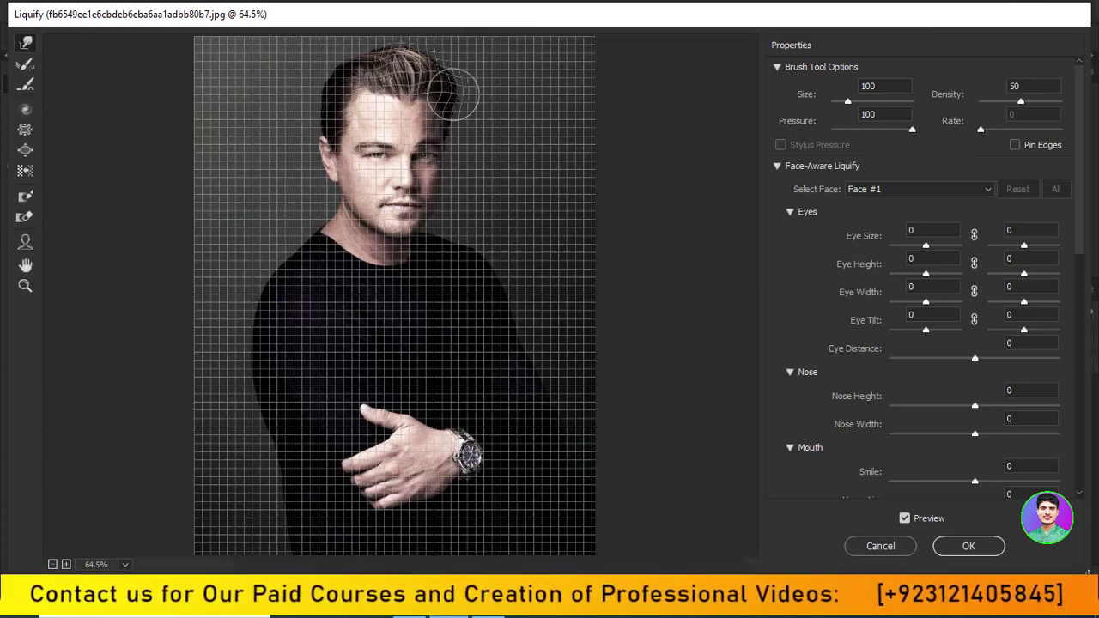
drag(443, 94, 438, 69)
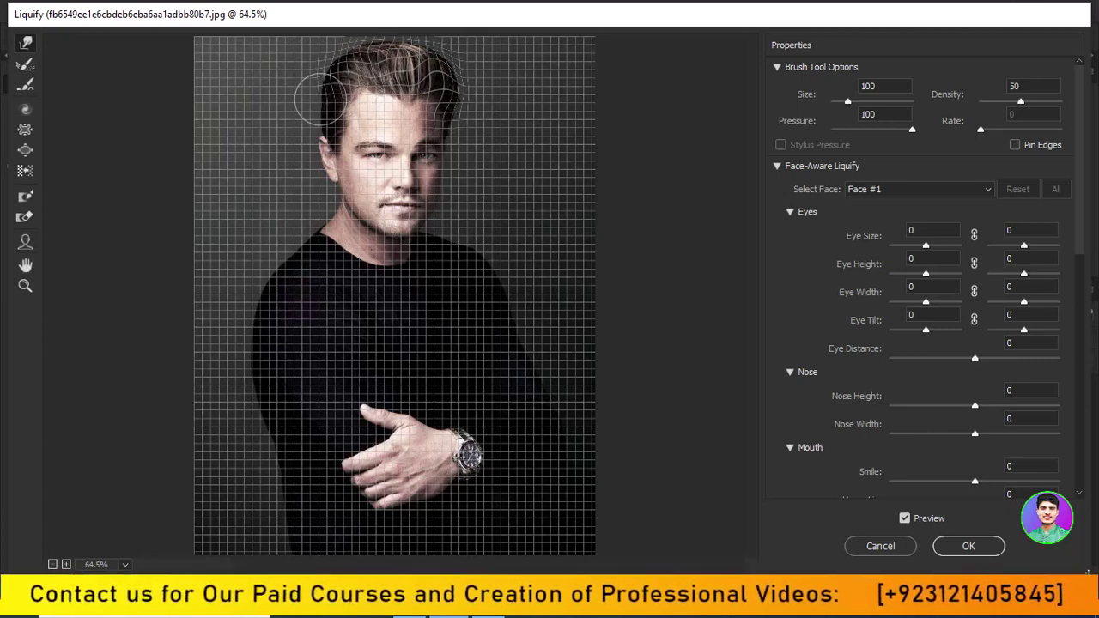
drag(324, 97, 352, 62)
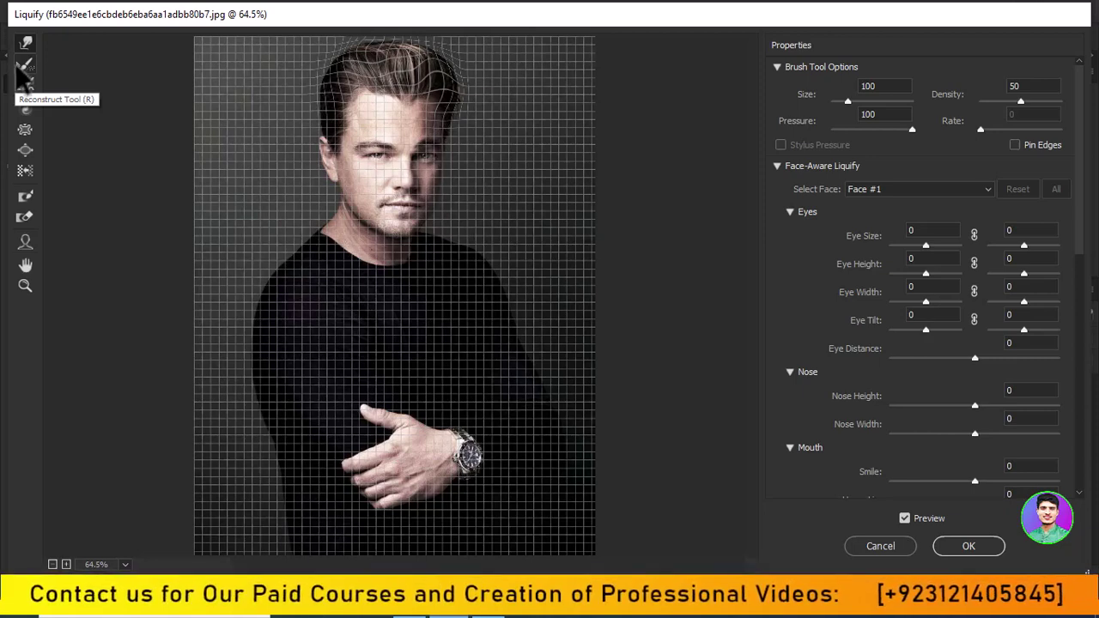
- Try the Reconstruct and Smooth tools, then switch to the Face Tool for face-aware reshaping
click(23, 66)
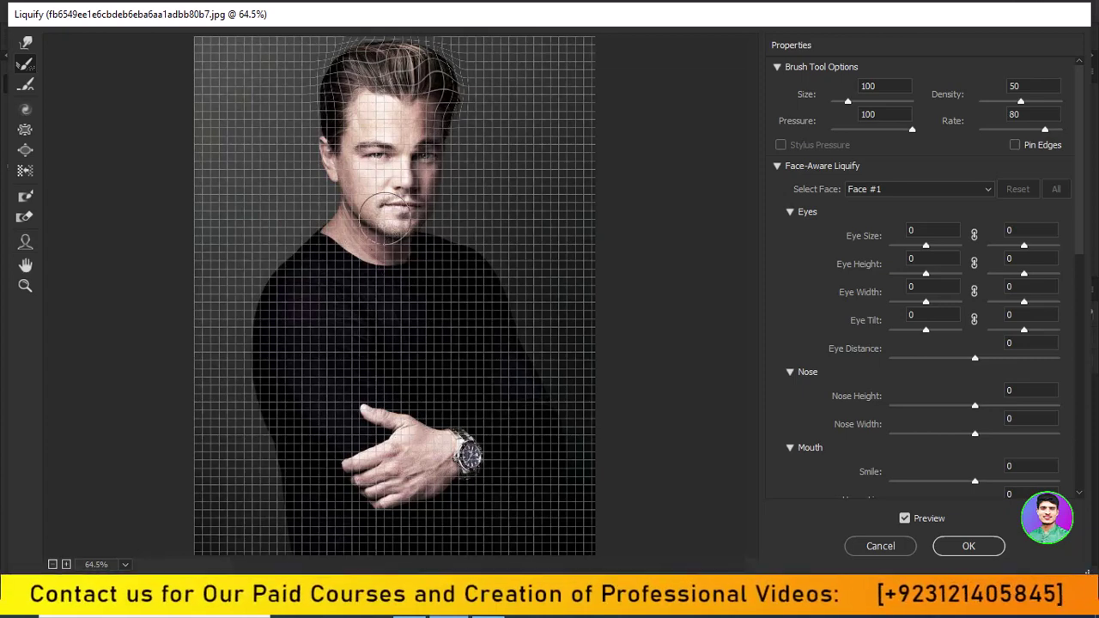
click(24, 84)
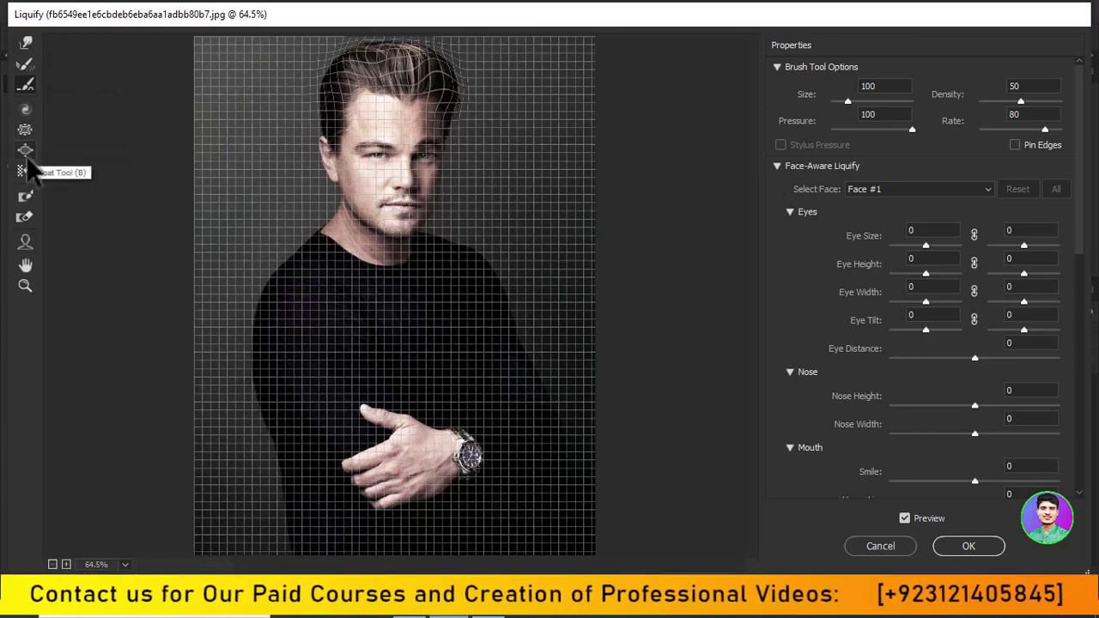
click(25, 241)
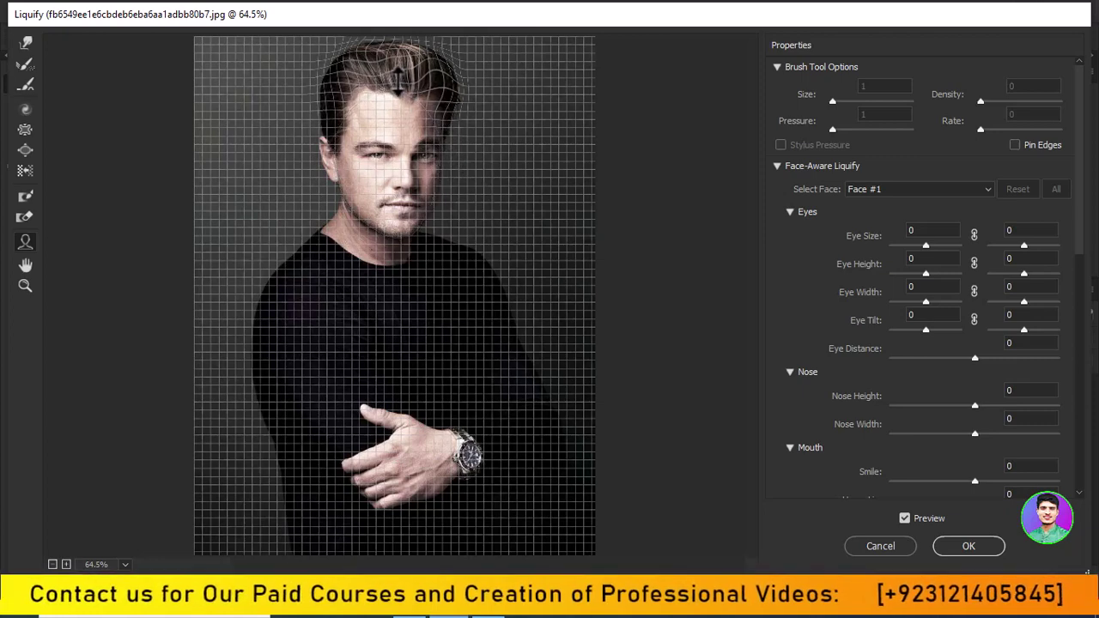
- Set Face-Aware eye sizes to 31 and 36 and eye height to 29
drag(397, 79, 396, 86)
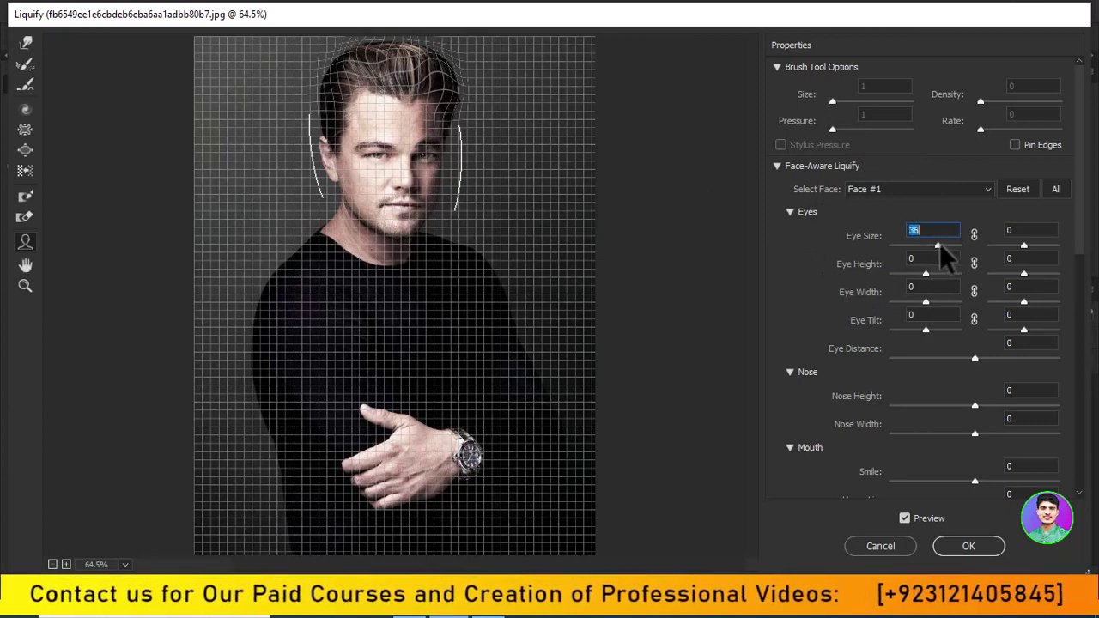
drag(939, 244, 928, 247)
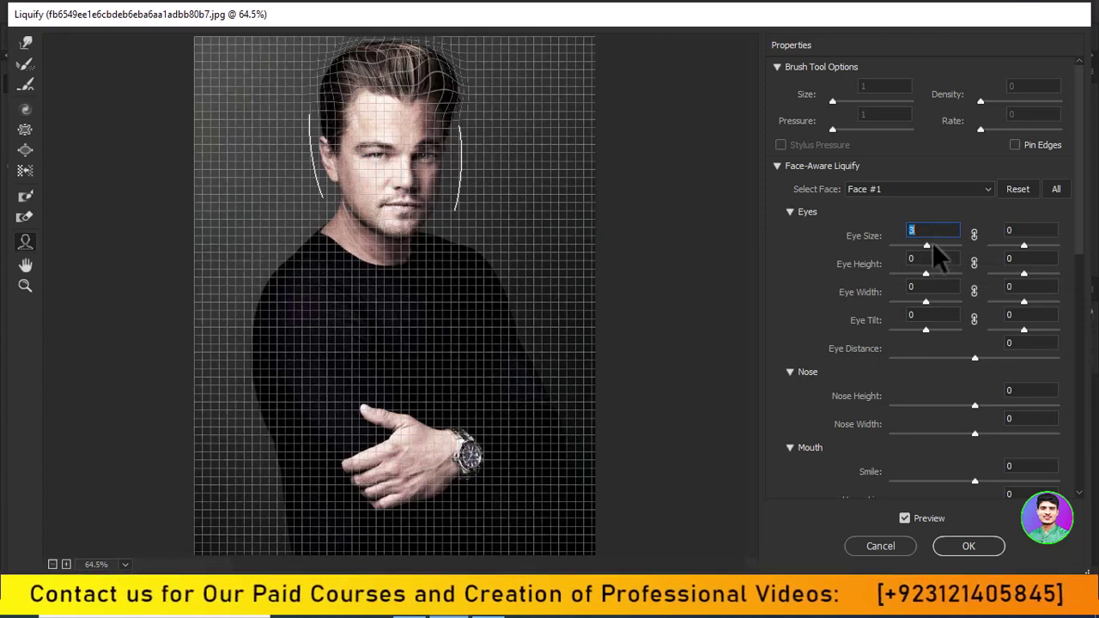
drag(934, 246, 958, 246)
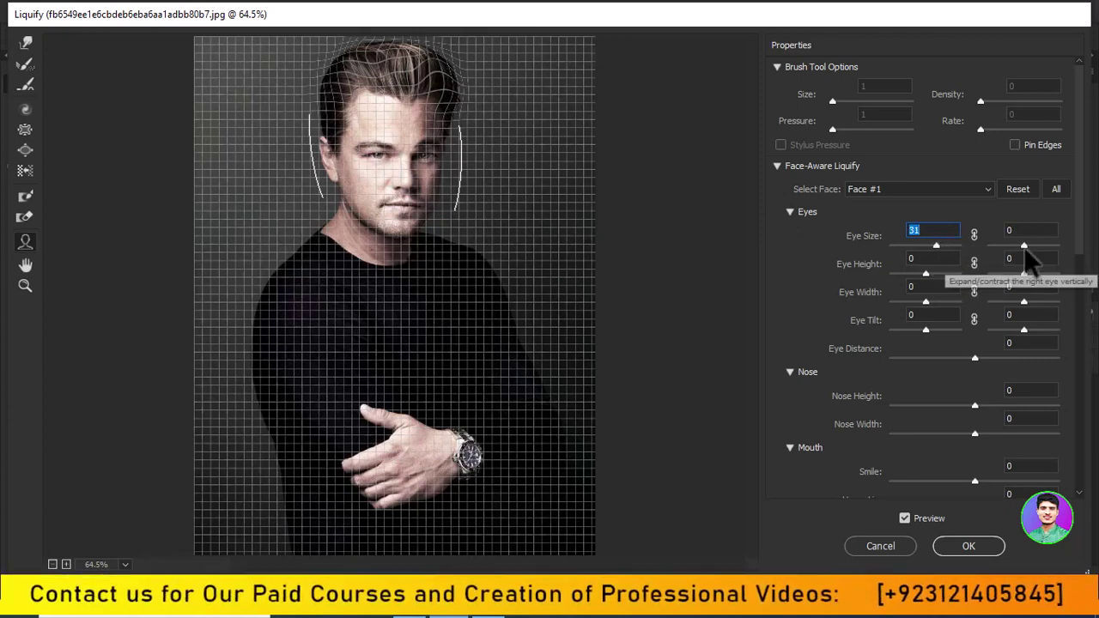
drag(1024, 246, 1028, 246)
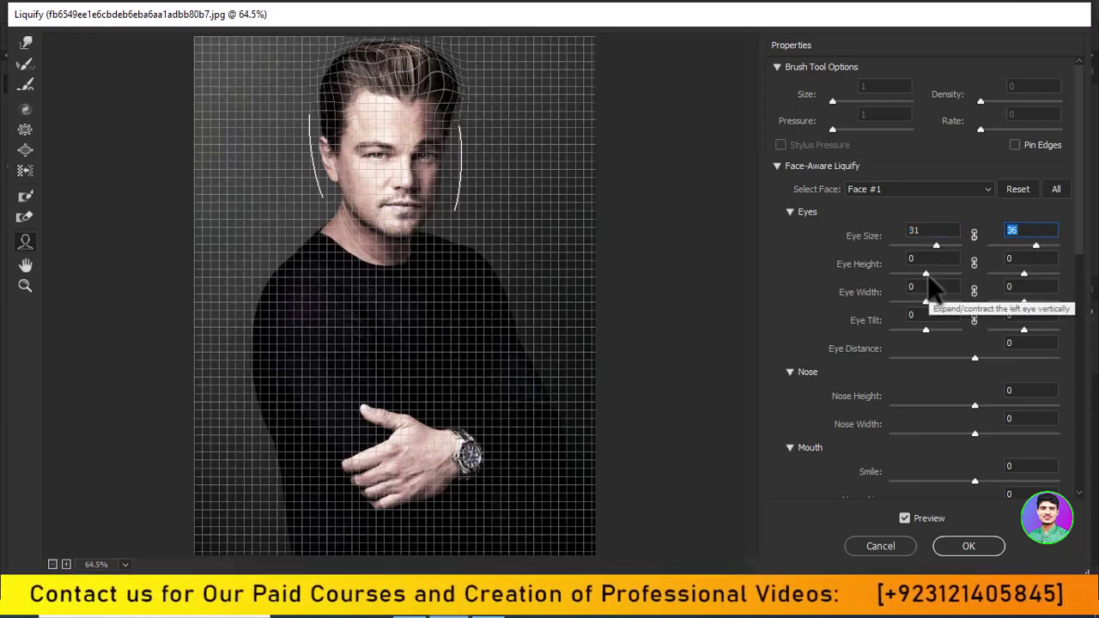
mouse_move(926, 274)
mouse_down()
mouse_move(936, 275)
mouse_move(907, 282)
mouse_move(940, 287)
mouse_up()
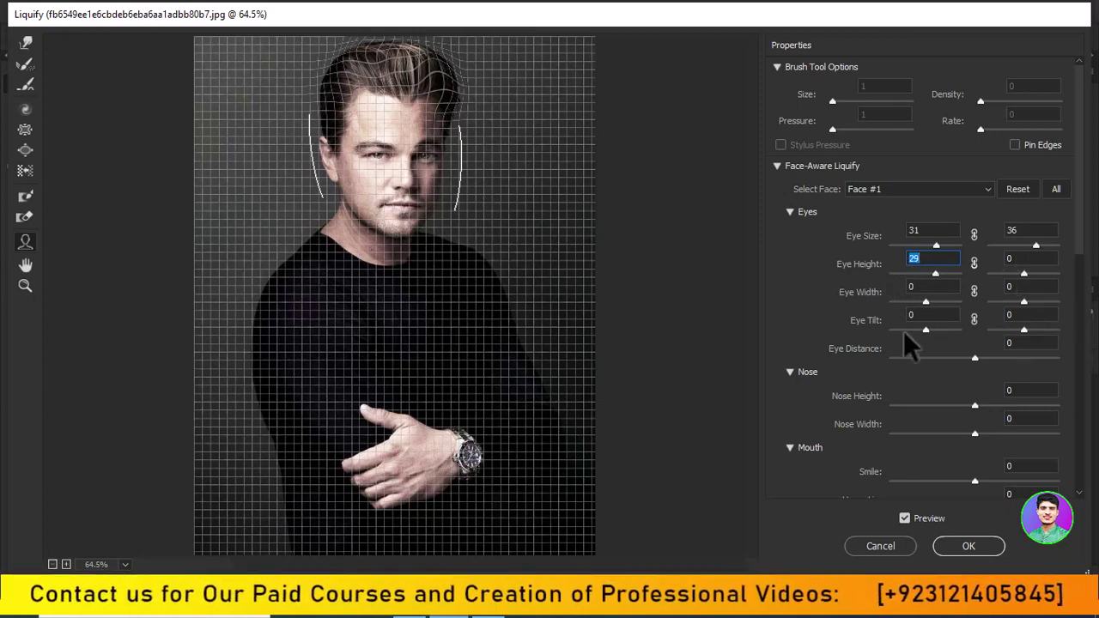
- Set eye distance -21, nose height 64 and nose width about -17
scroll(918, 343, down, 1)
scroll(914, 339, down, 1)
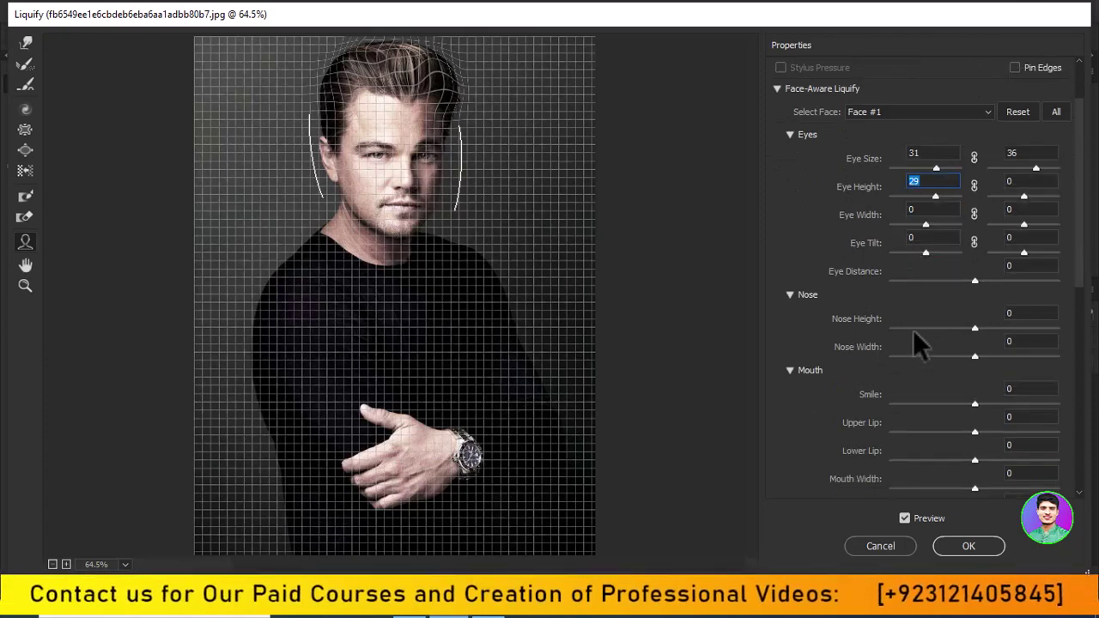
mouse_move(974, 282)
mouse_down()
mouse_move(1035, 283)
mouse_move(957, 284)
mouse_up()
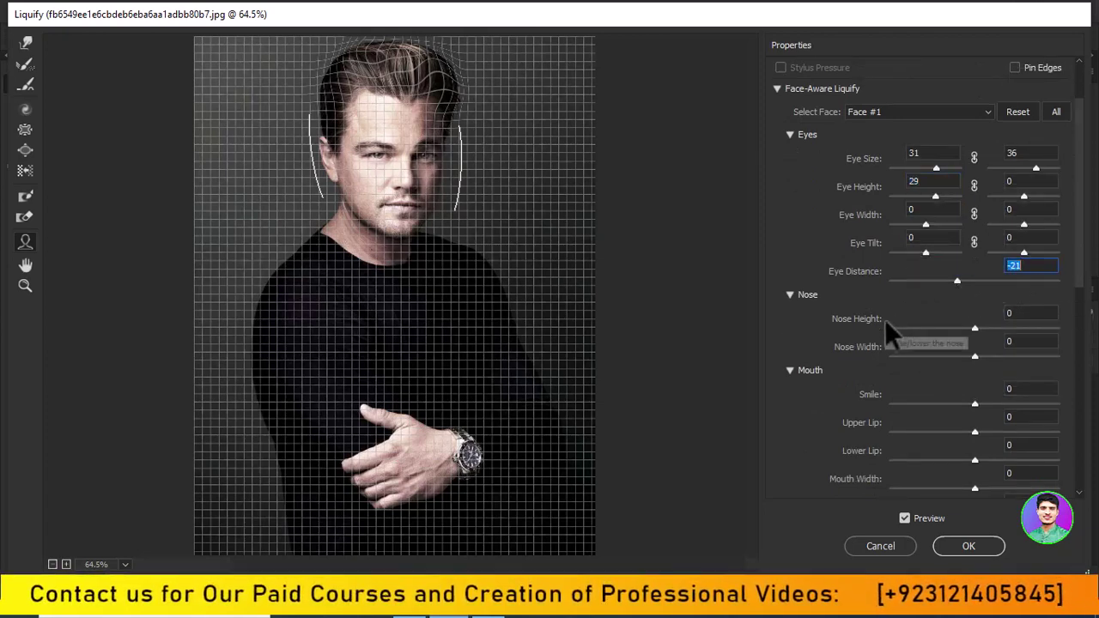
mouse_move(975, 329)
mouse_down()
mouse_move(1027, 329)
mouse_move(902, 343)
mouse_move(1074, 350)
mouse_move(995, 357)
mouse_move(1062, 368)
mouse_move(792, 361)
mouse_move(961, 373)
mouse_up()
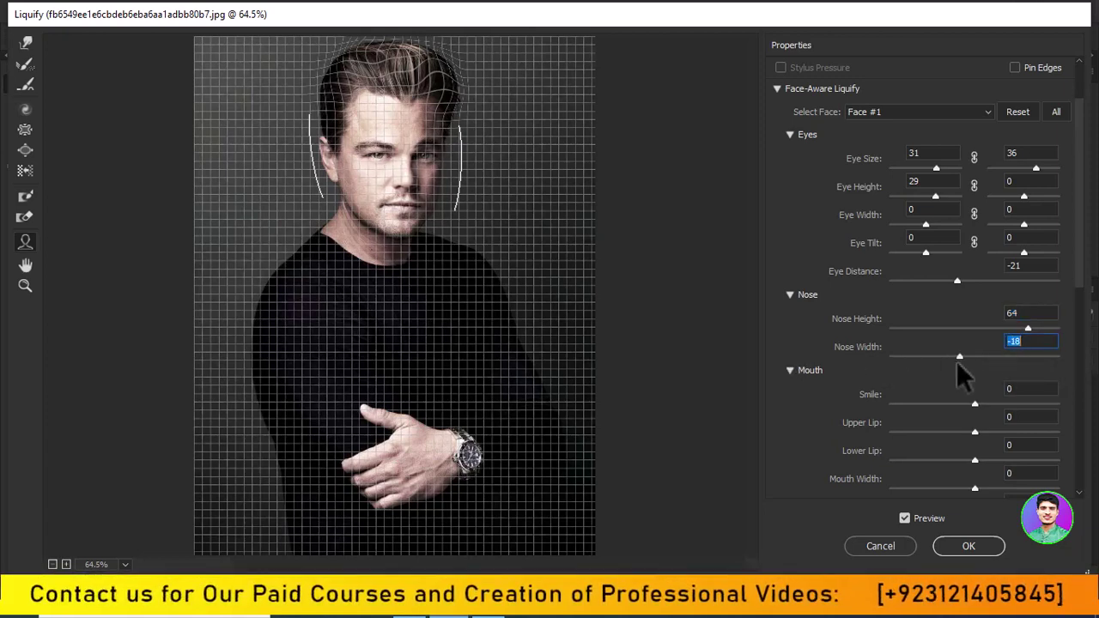
- Set the Face-Aware Smile to 68 and Upper Lip to 25
scroll(976, 419, down, 1)
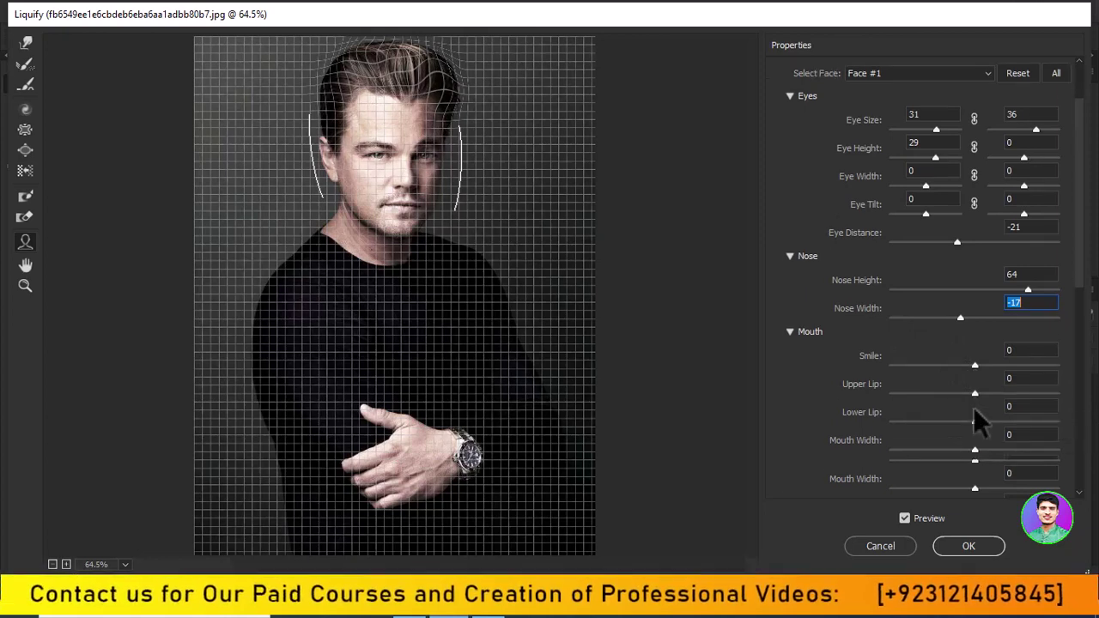
scroll(976, 421, down, 1)
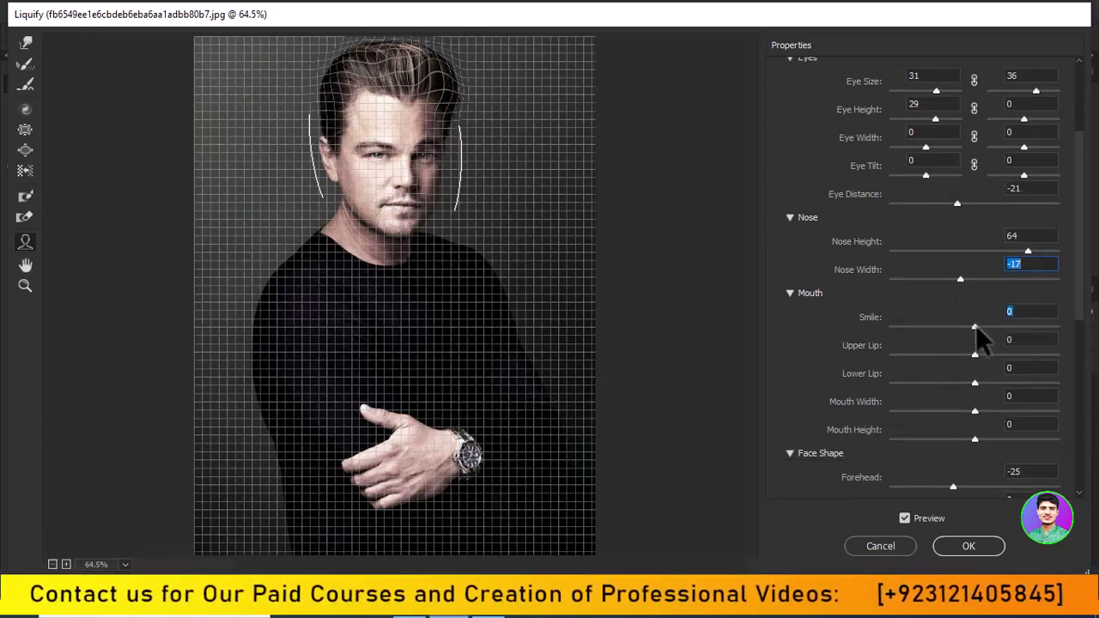
mouse_move(975, 327)
mouse_down()
mouse_move(1033, 329)
mouse_move(1019, 329)
mouse_up()
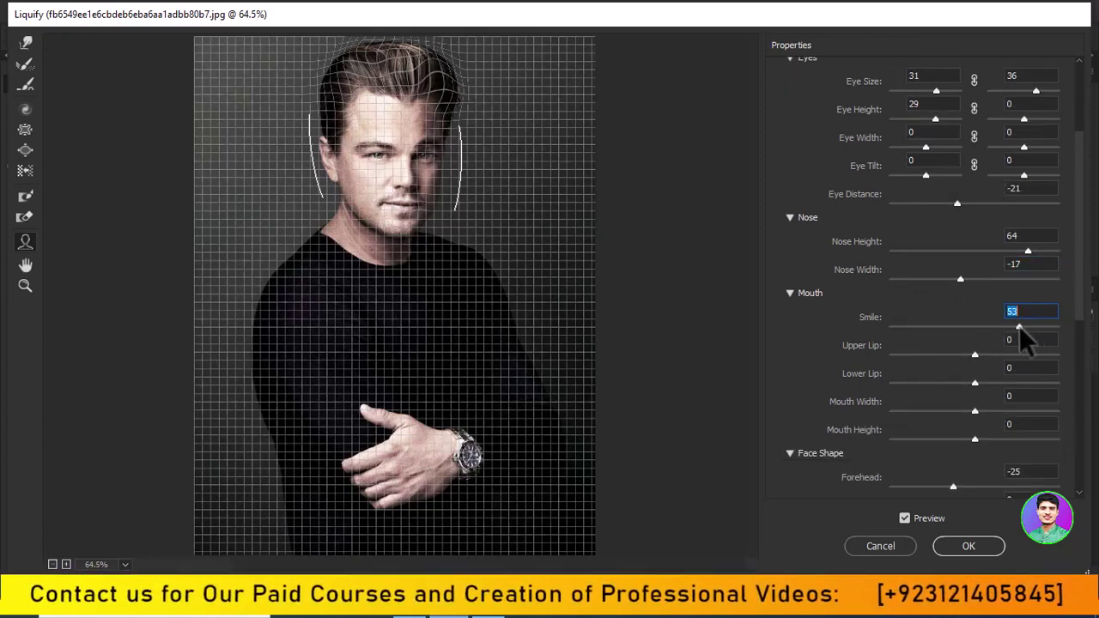
key(Tab)
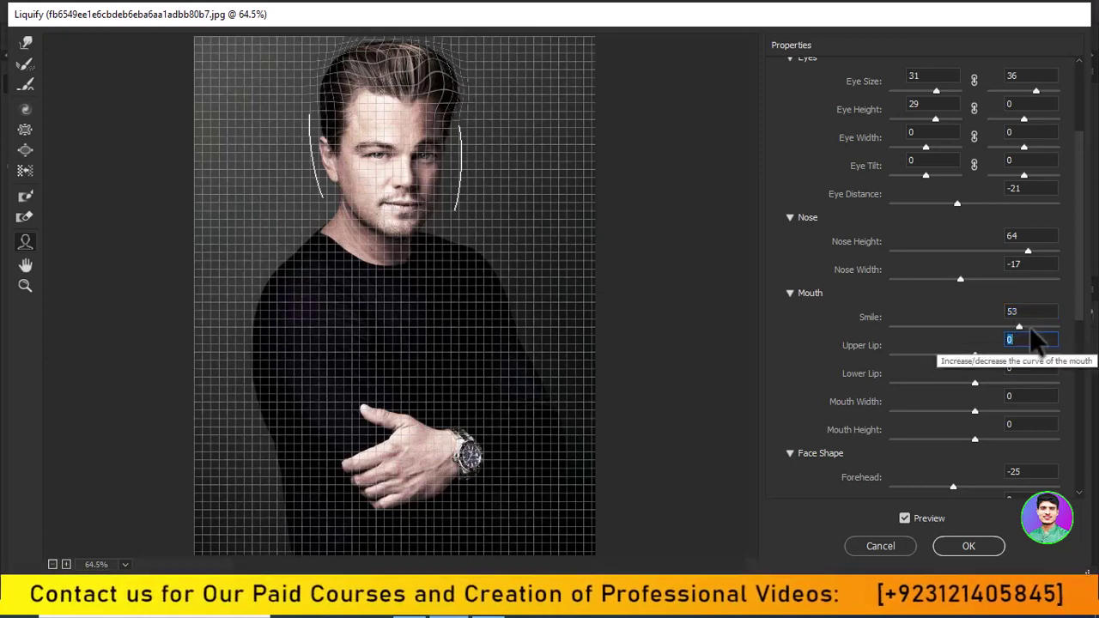
drag(1020, 328, 1030, 327)
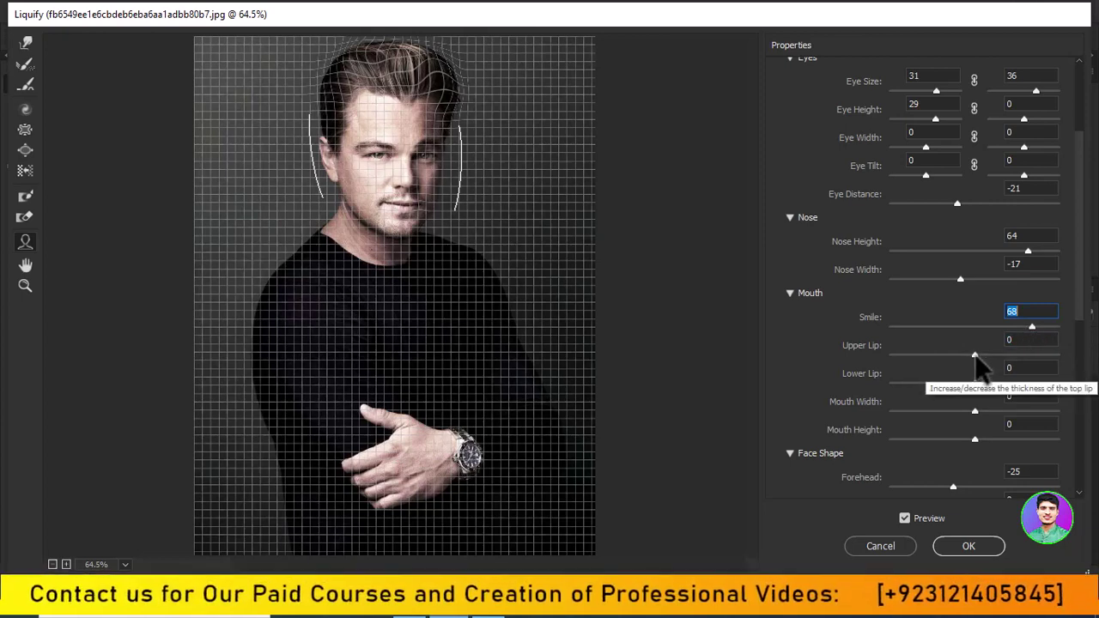
mouse_move(975, 355)
mouse_down()
mouse_move(995, 354)
mouse_move(970, 383)
mouse_up()
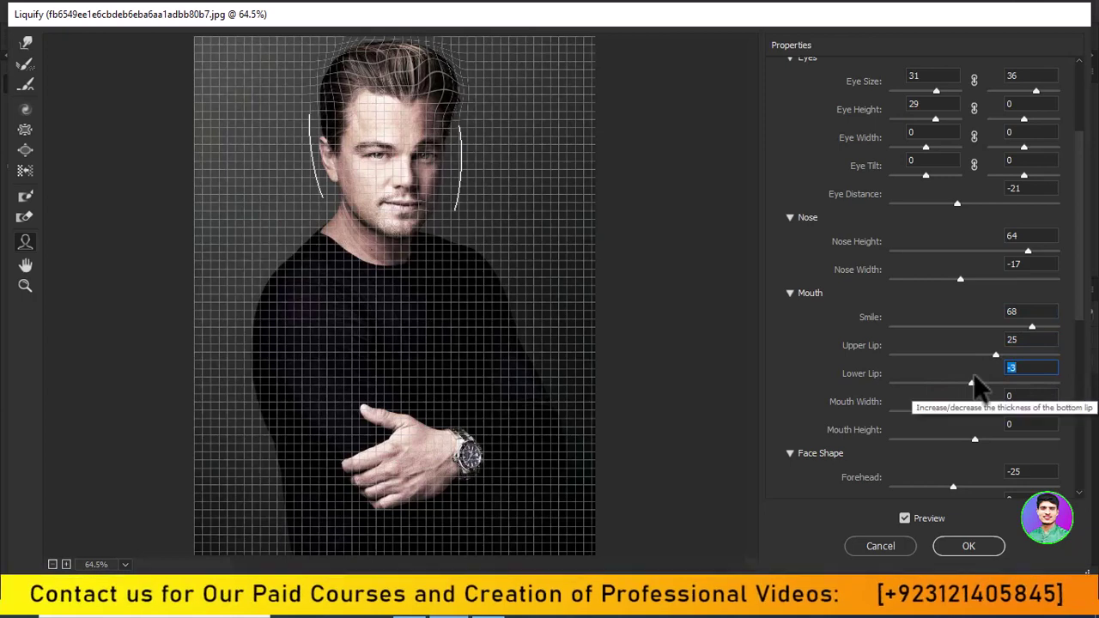
- Set lower lip -3, mouth height -20 and forehead -73
scroll(976, 413, down, 1)
scroll(975, 414, down, 4)
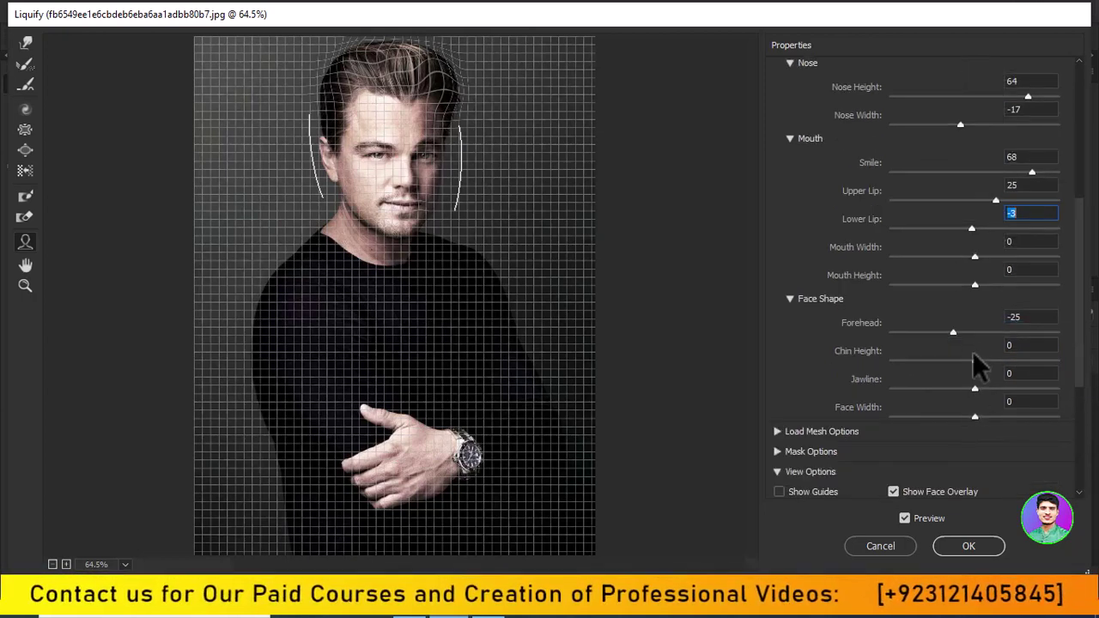
mouse_move(975, 284)
mouse_down()
mouse_move(1059, 289)
mouse_move(959, 287)
mouse_up()
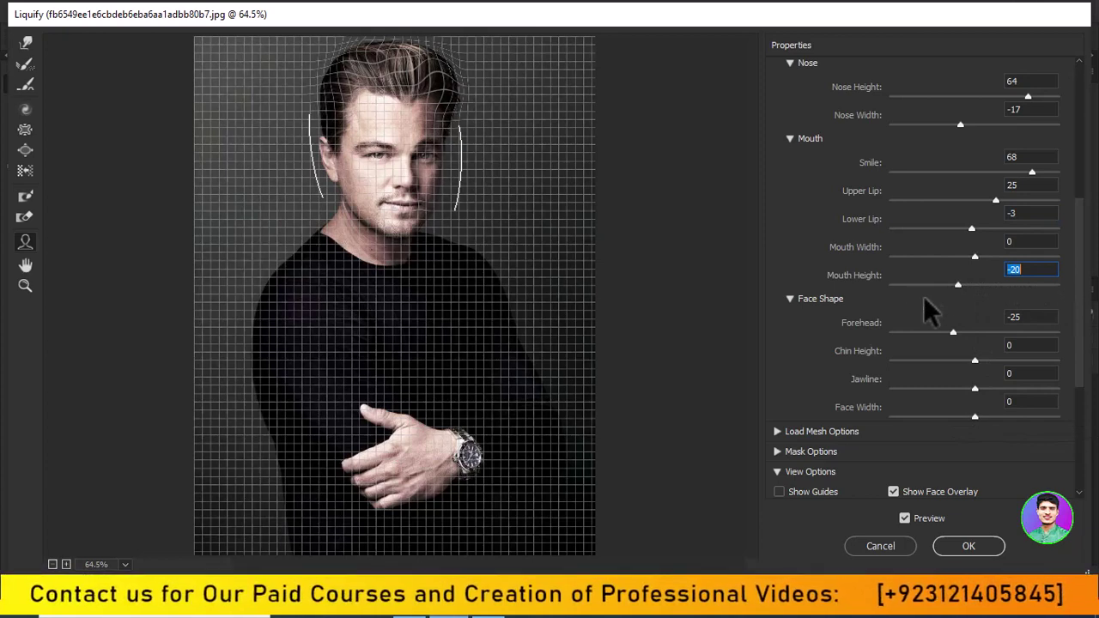
mouse_move(953, 332)
mouse_down()
mouse_move(996, 346)
mouse_move(935, 331)
mouse_move(1055, 332)
mouse_move(997, 330)
mouse_up()
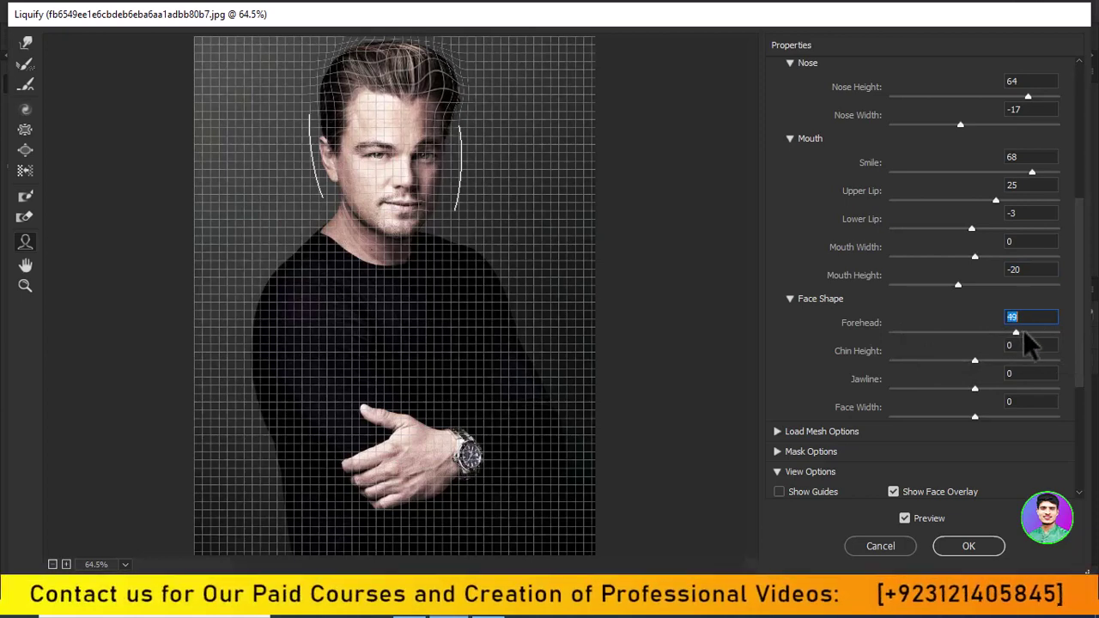
- Set the Chin Height slider to -3
scroll(1021, 339, down, 3)
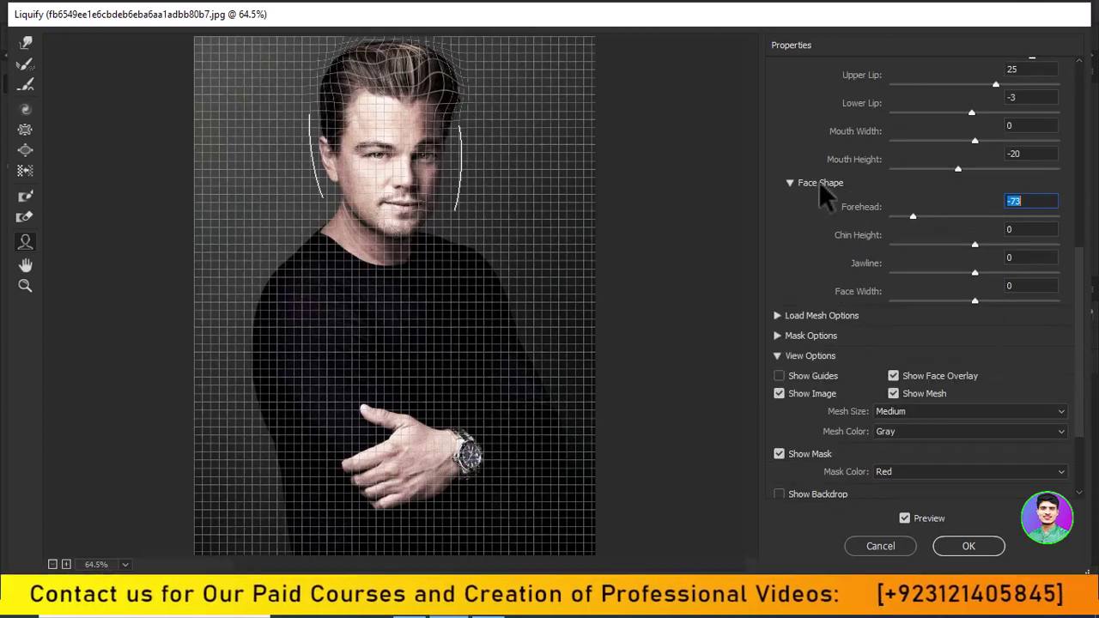
drag(861, 209, 888, 219)
drag(975, 245, 980, 246)
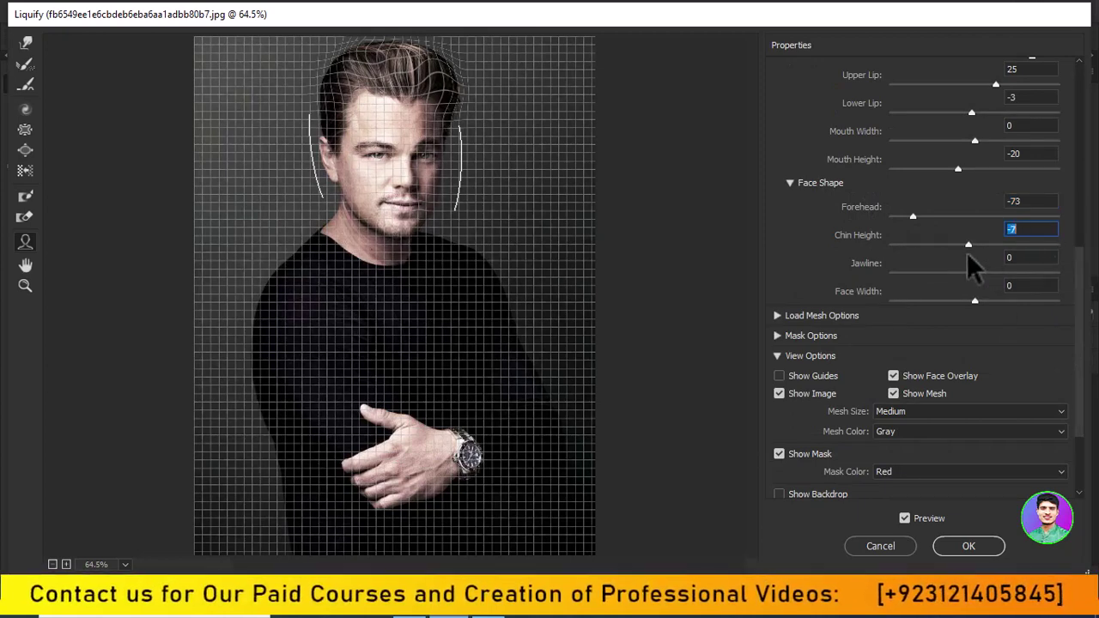
click(891, 244)
drag(875, 244, 972, 245)
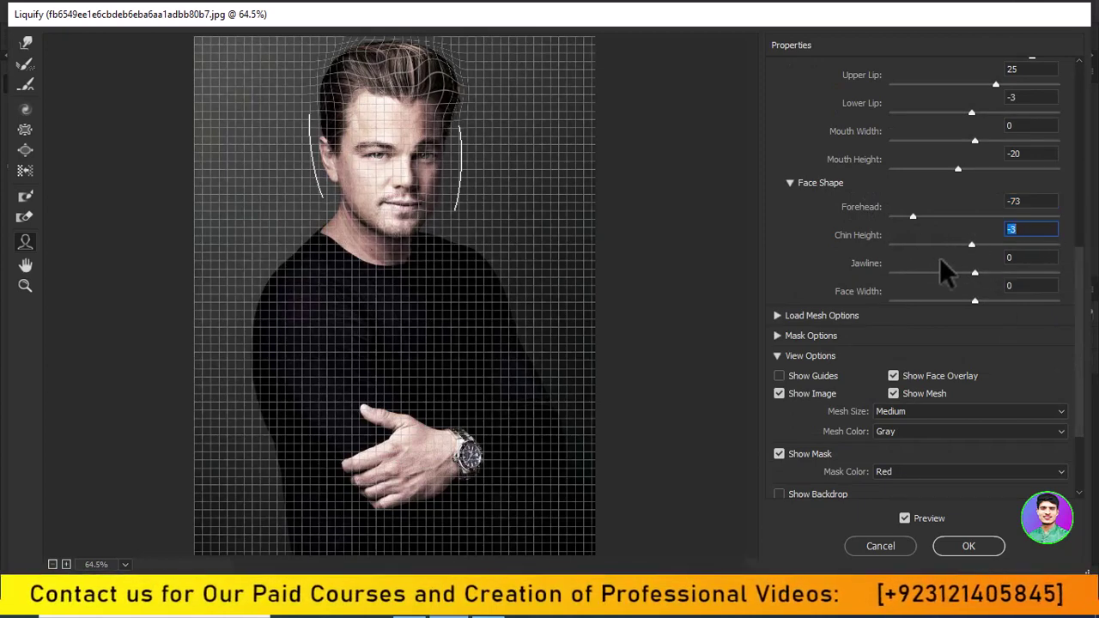
click(25, 42)
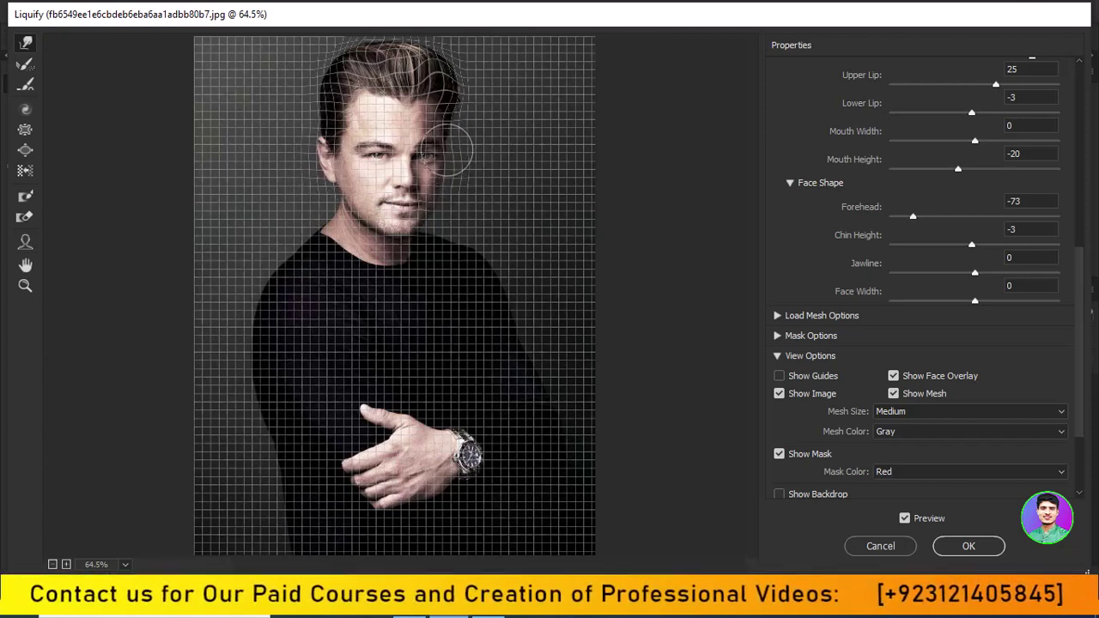
- Push the area beside the right jaw slightly upward with a short warp stroke
mouse_move(440, 196)
mouse_down()
mouse_move(446, 207)
mouse_move(452, 153)
mouse_up()
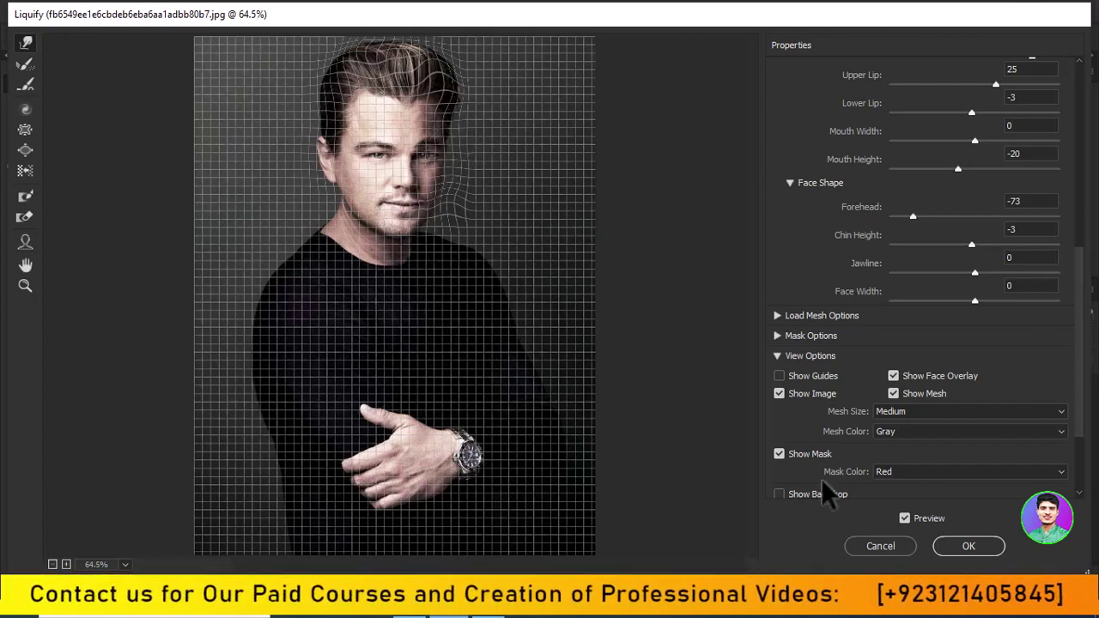
- Apply Liquify to Layer 1 and toggle its visibility to compare against the original Background
click(962, 550)
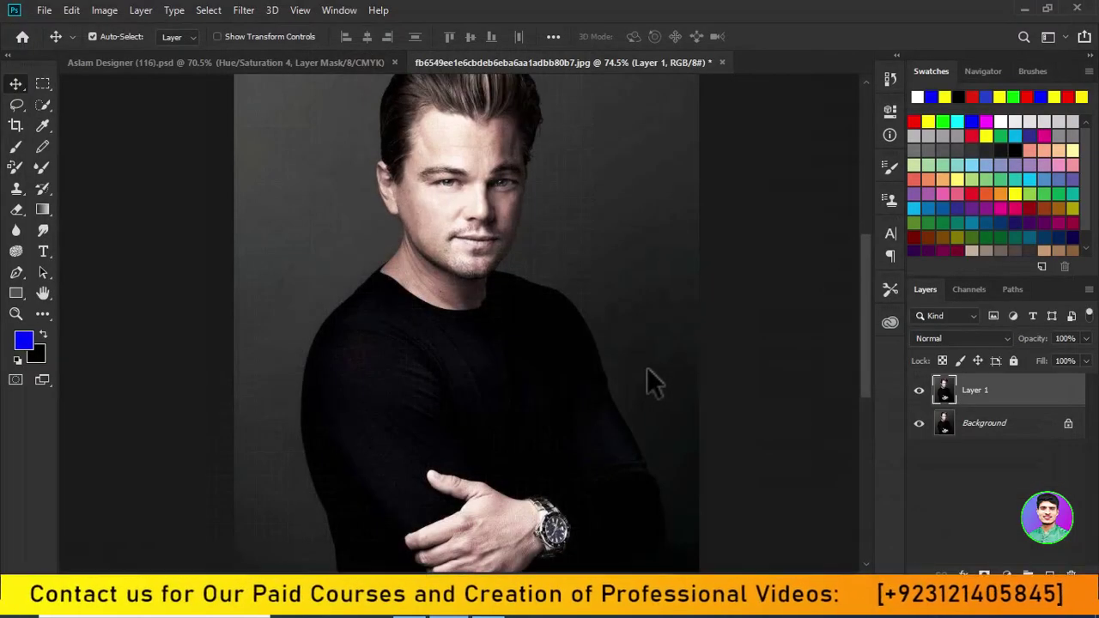
scroll(647, 369, down, 2)
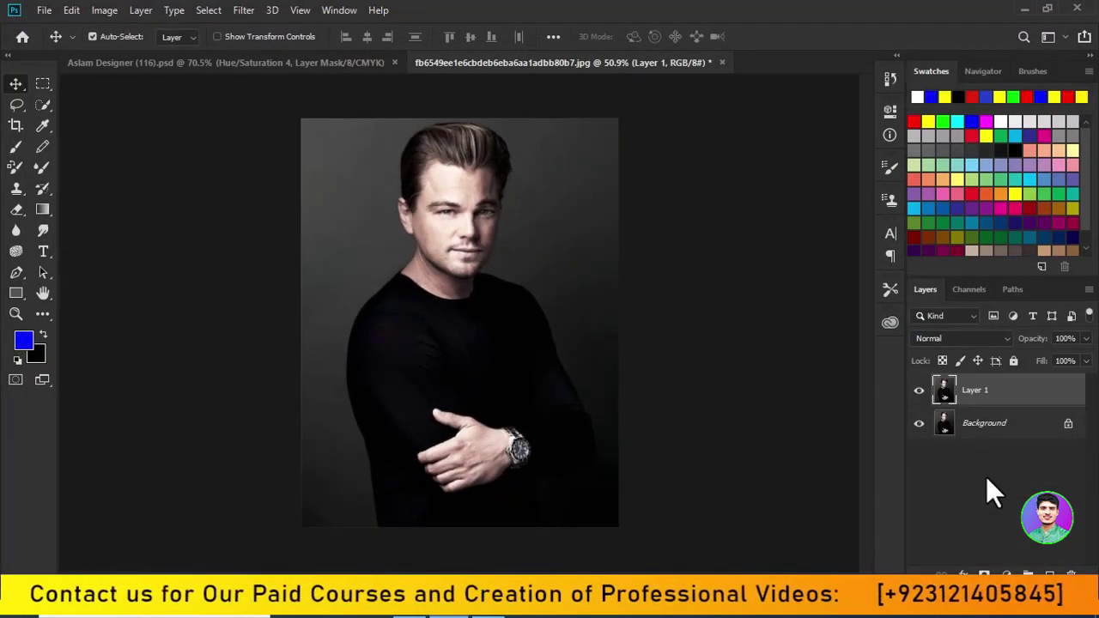
click(919, 391)
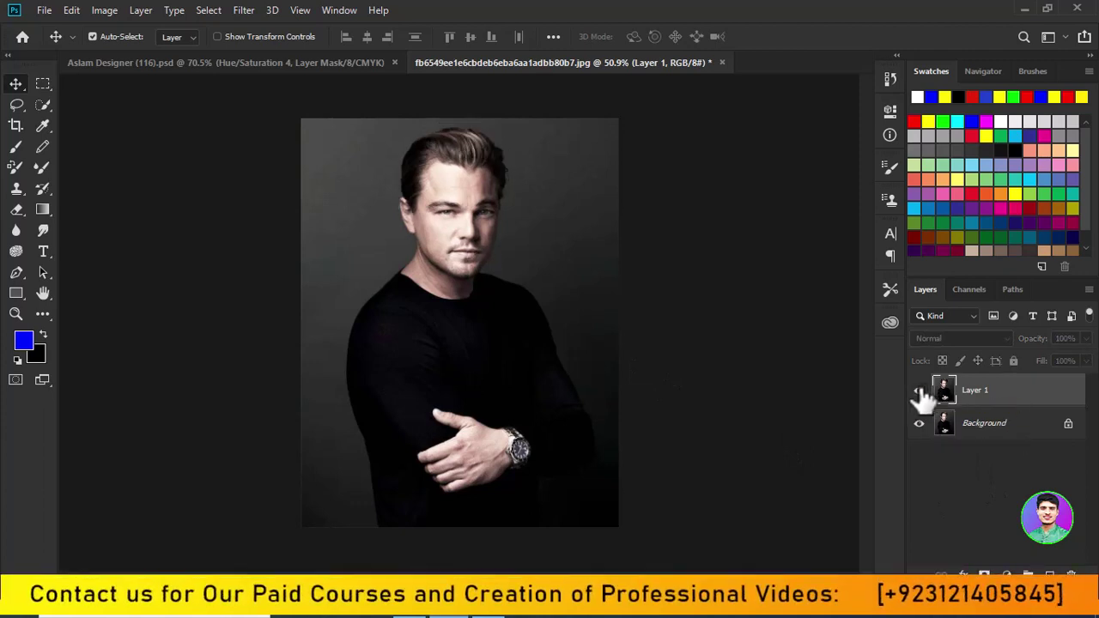
click(919, 391)
scroll(468, 360, up, 2)
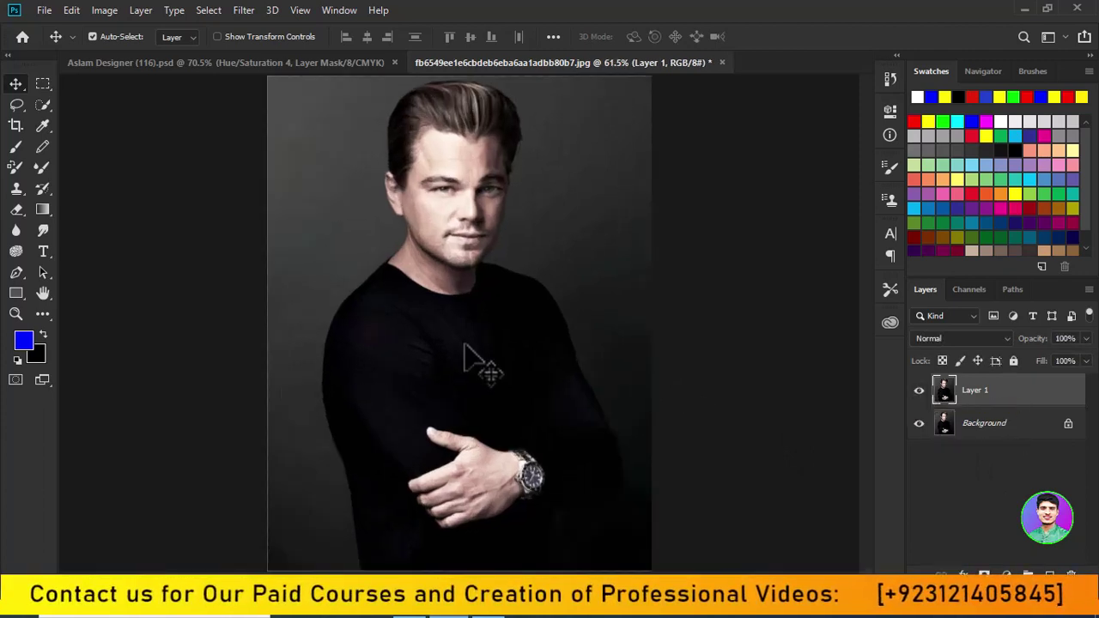
scroll(464, 348, down, 1)
scroll(465, 348, up, 1)
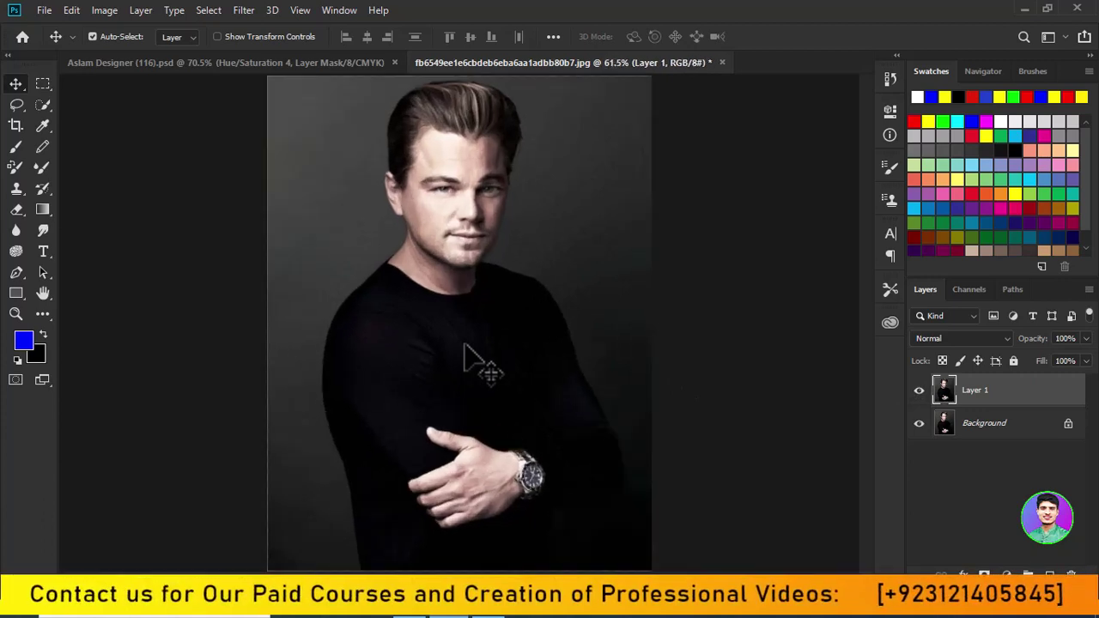